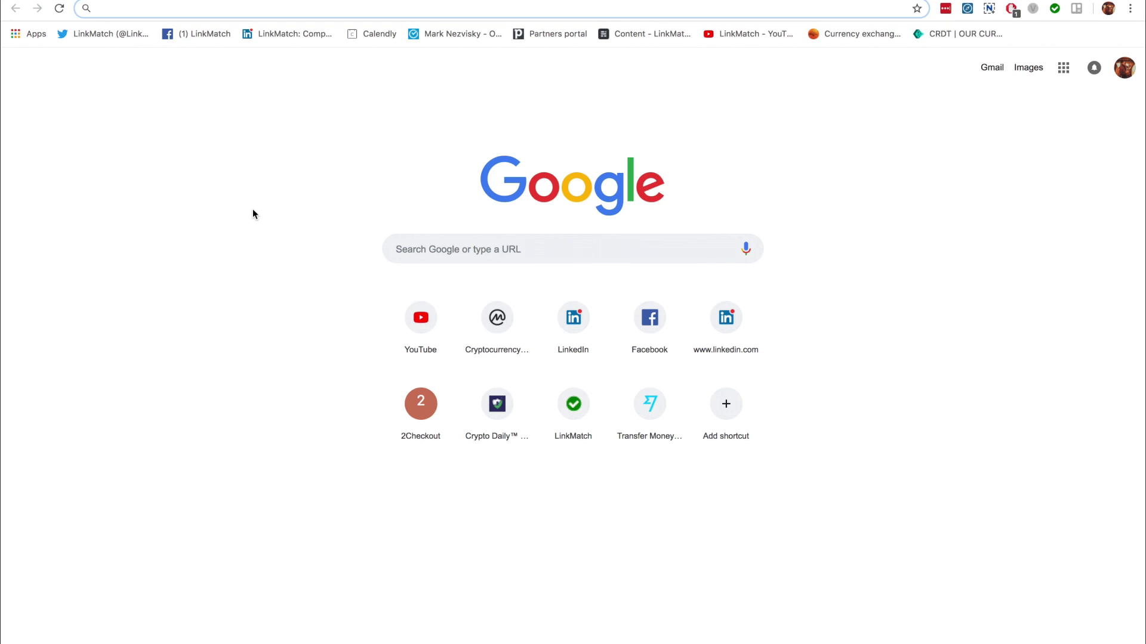
- Open the LinkMatch for Pipedrive extension's Parsing Options settings
left_click(1055, 11)
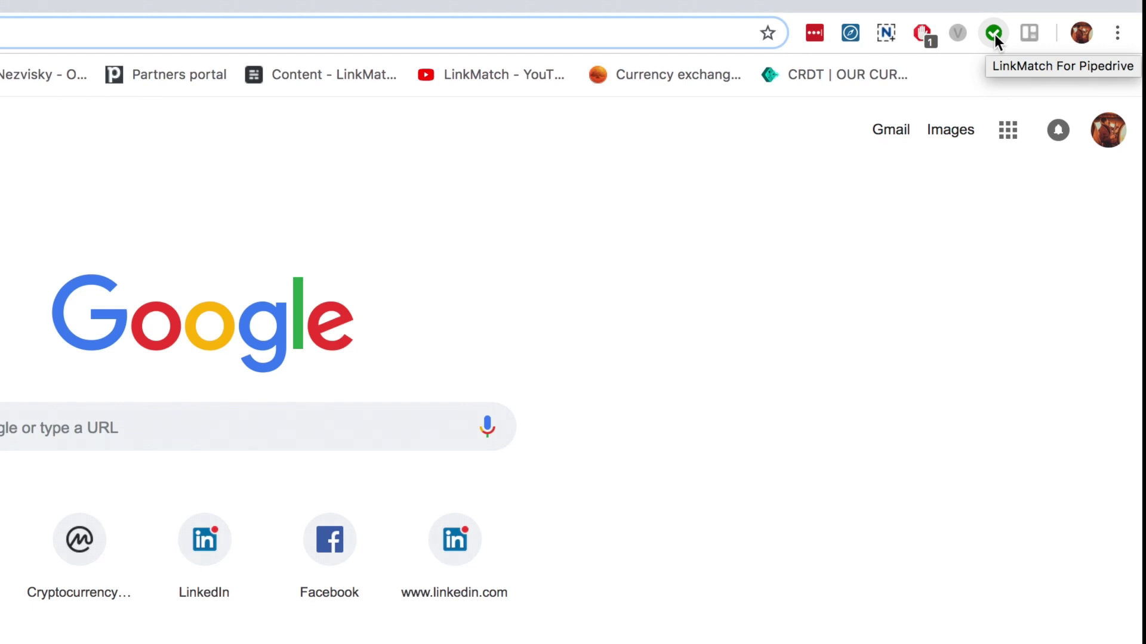
left_click(994, 34)
left_click(994, 34)
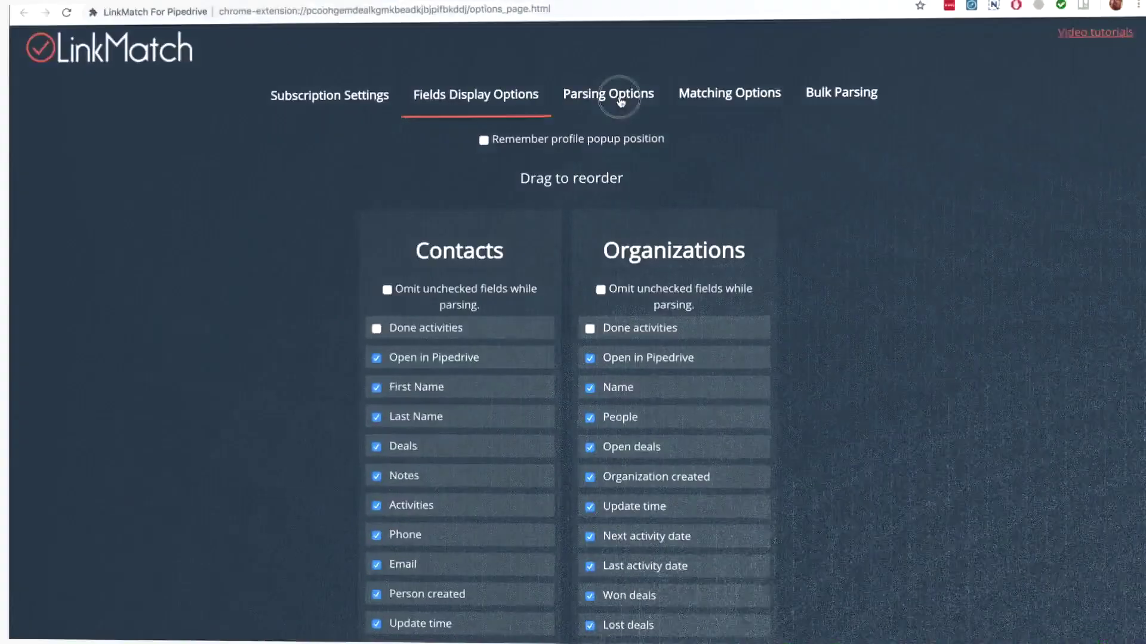
left_click(624, 101)
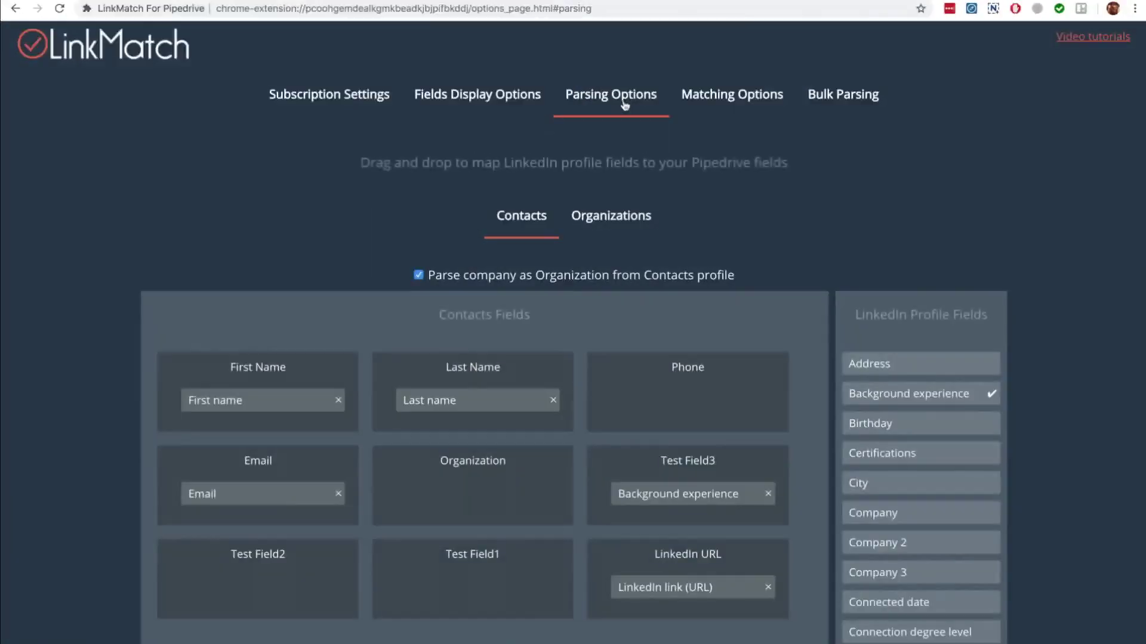
- Look over the Organizations field mappings, then return to the Contacts mappings
scroll(937, 321, "down", 2)
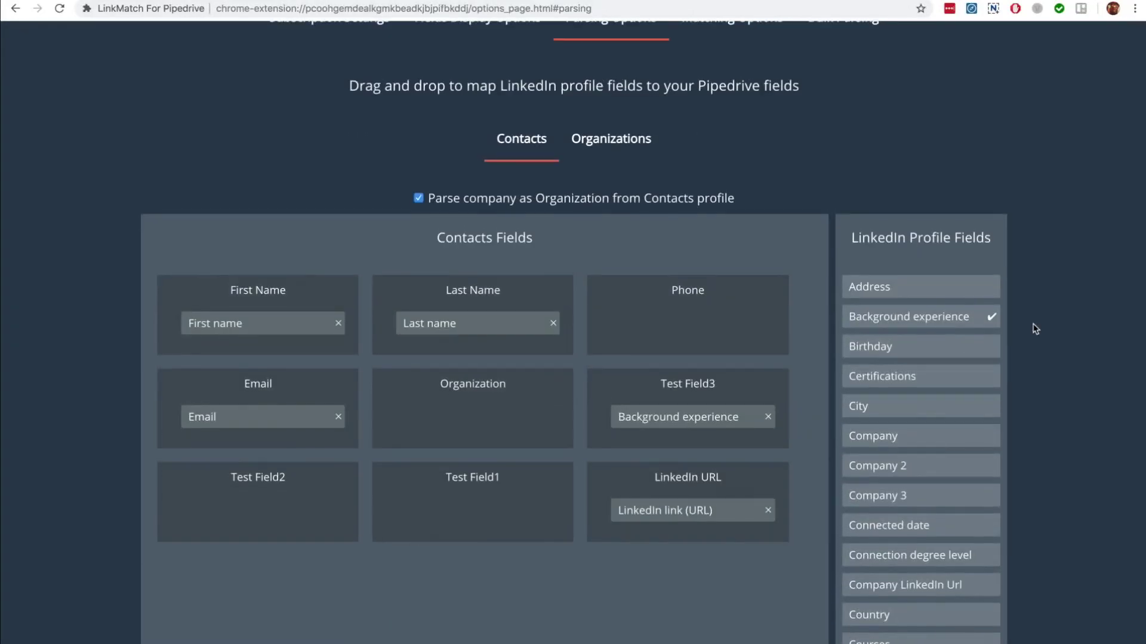
scroll(1036, 322, "up", 1)
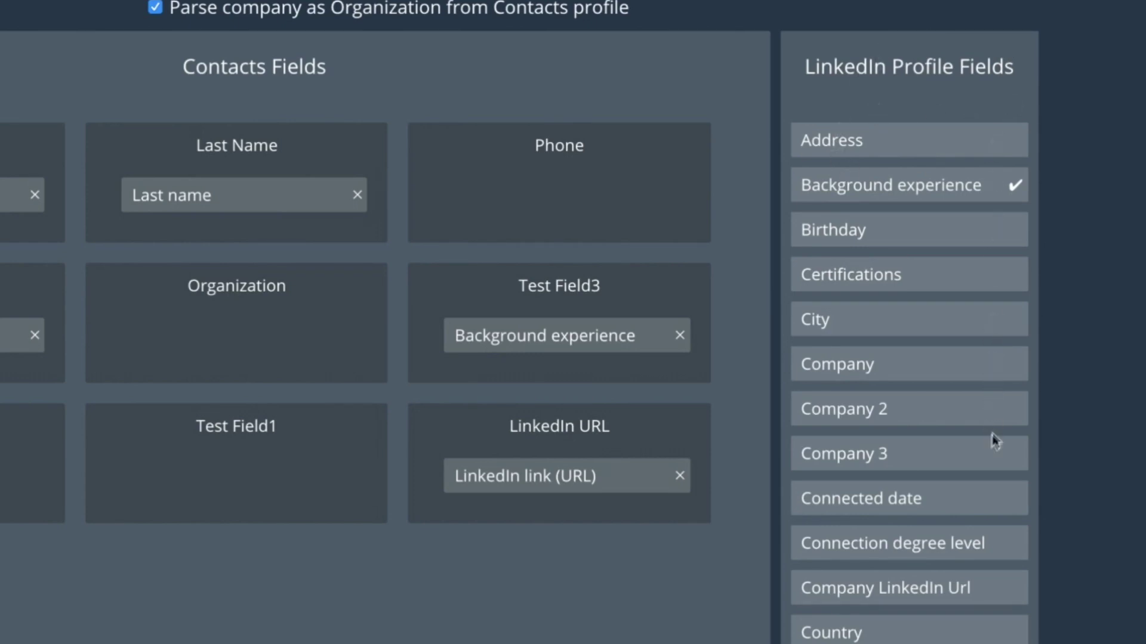
scroll(994, 441, "down", 15)
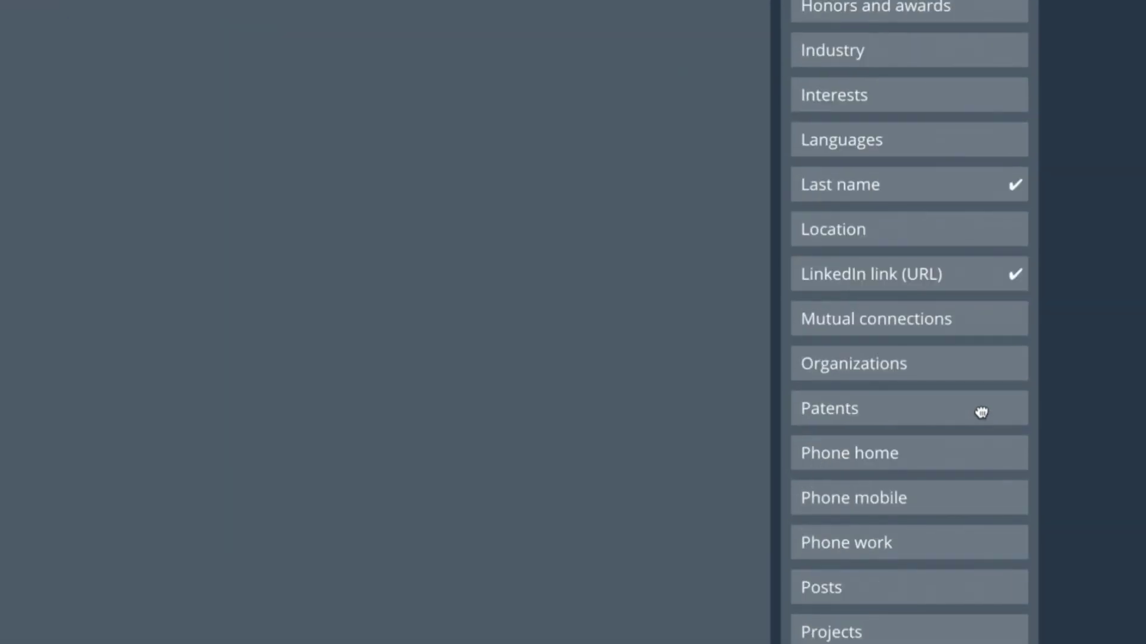
scroll(980, 412, "down", 15)
scroll(980, 409, "up", 20)
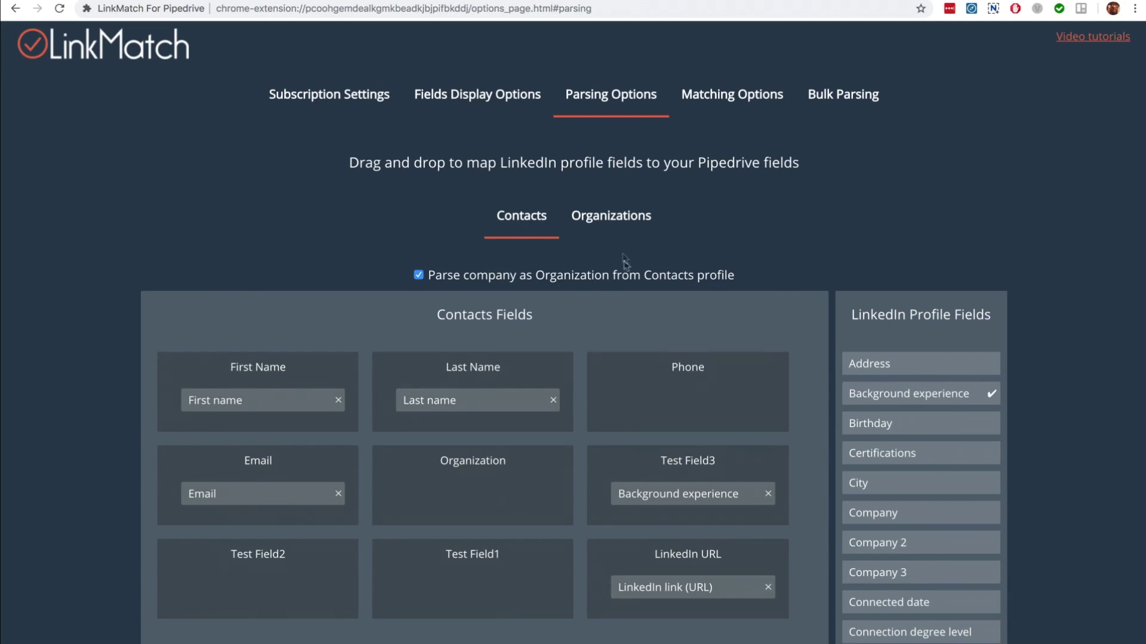
left_click(619, 226)
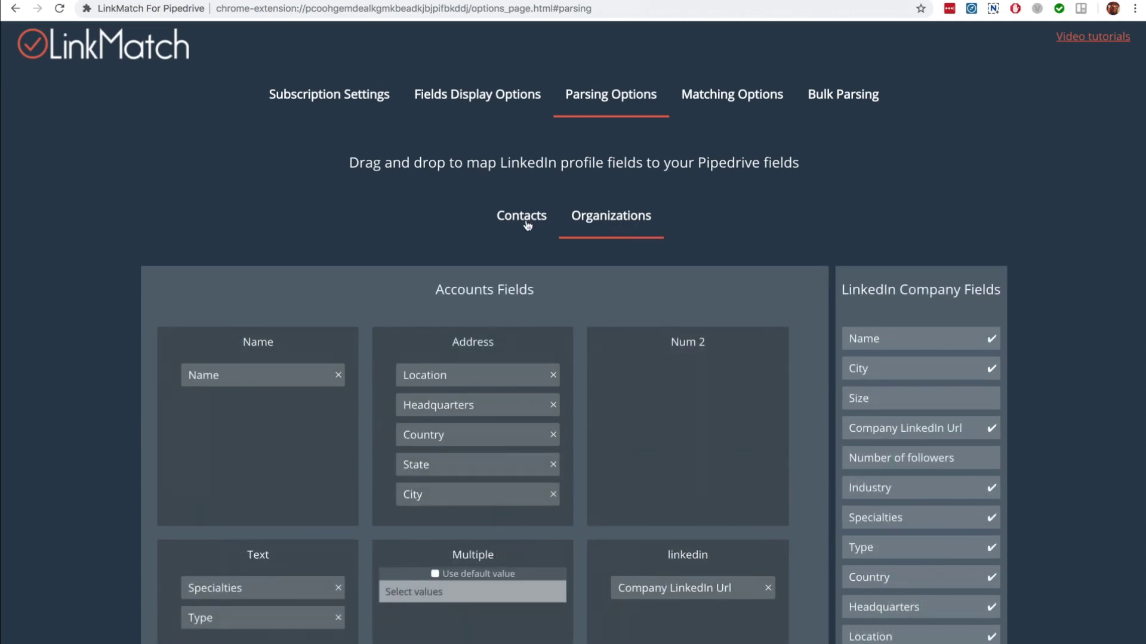
left_click(527, 224)
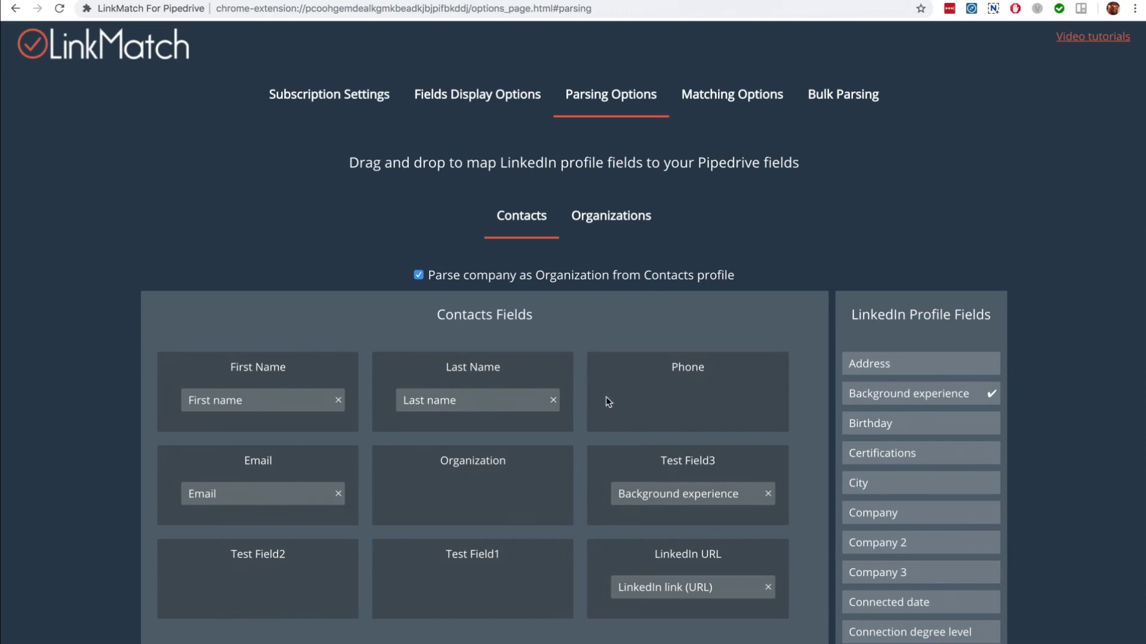
scroll(602, 314, "down", 3)
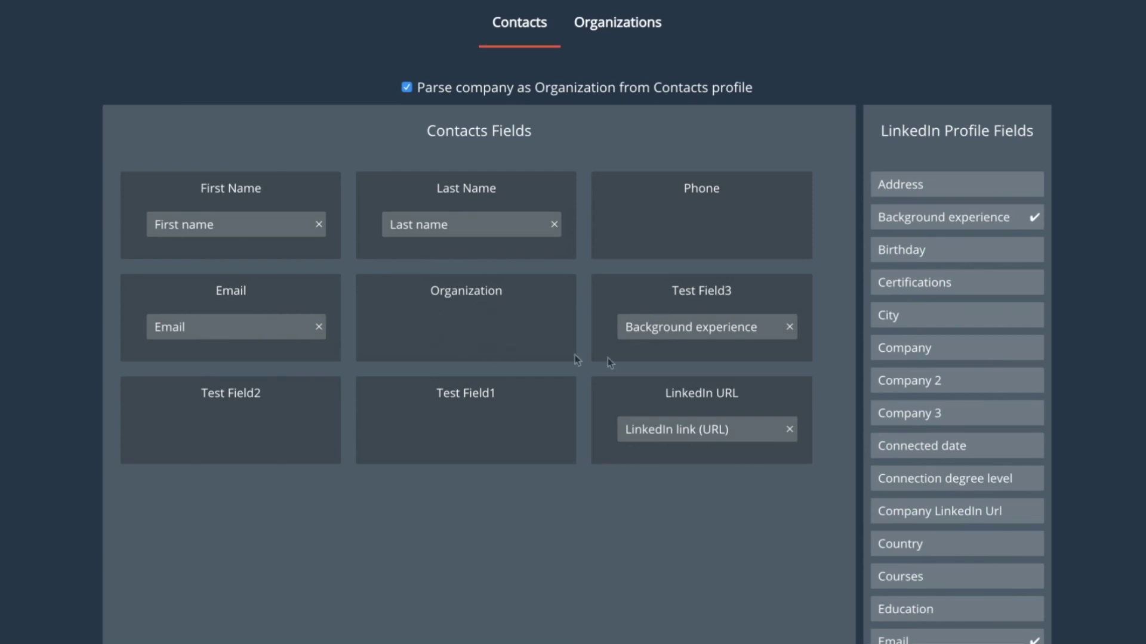
left_click_drag(931, 354, 459, 322)
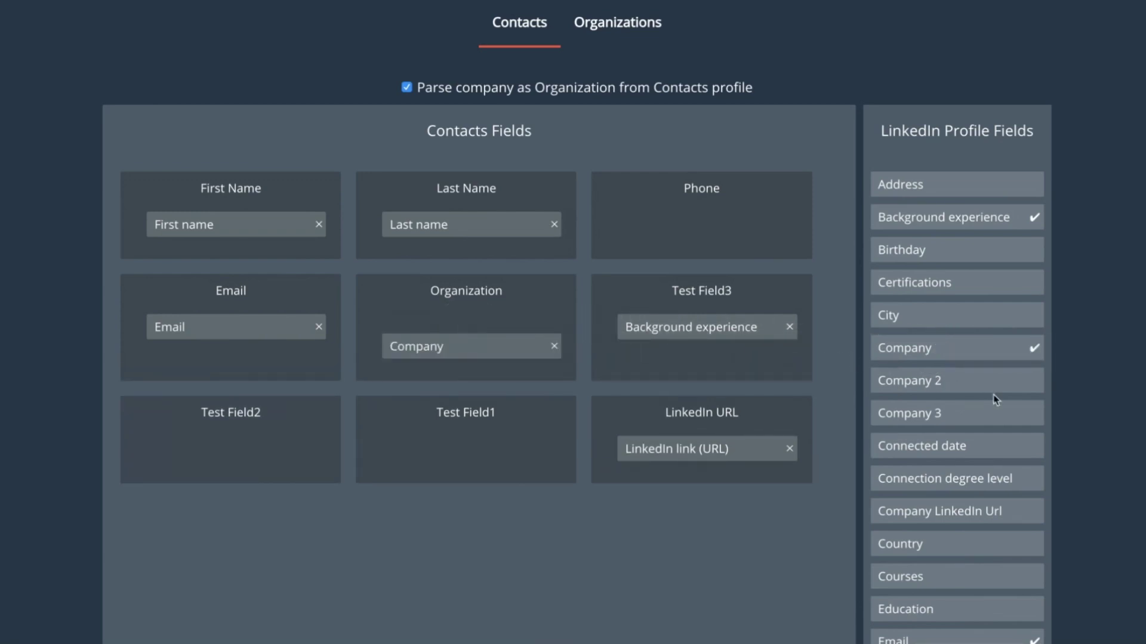
left_click_drag(985, 384, 490, 381)
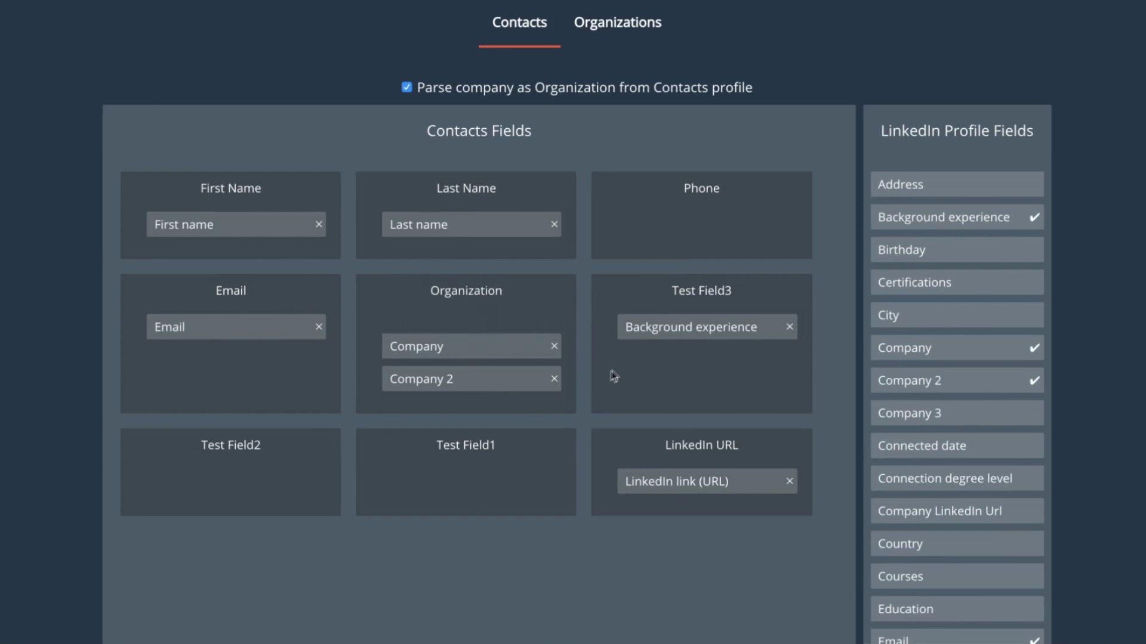
left_click(555, 380)
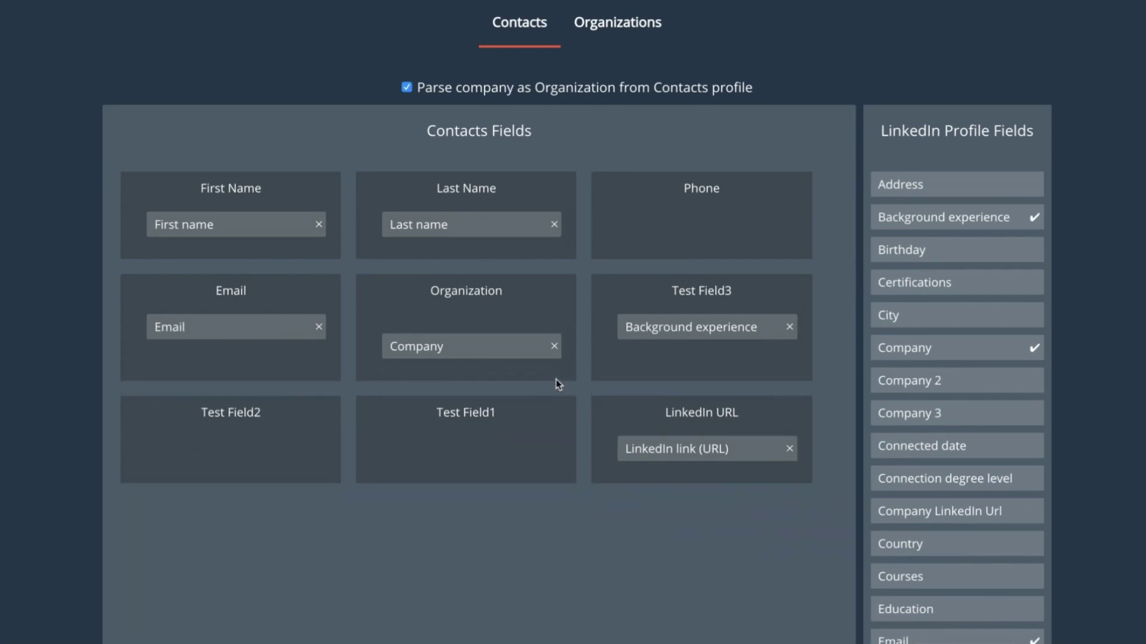
left_click(555, 347)
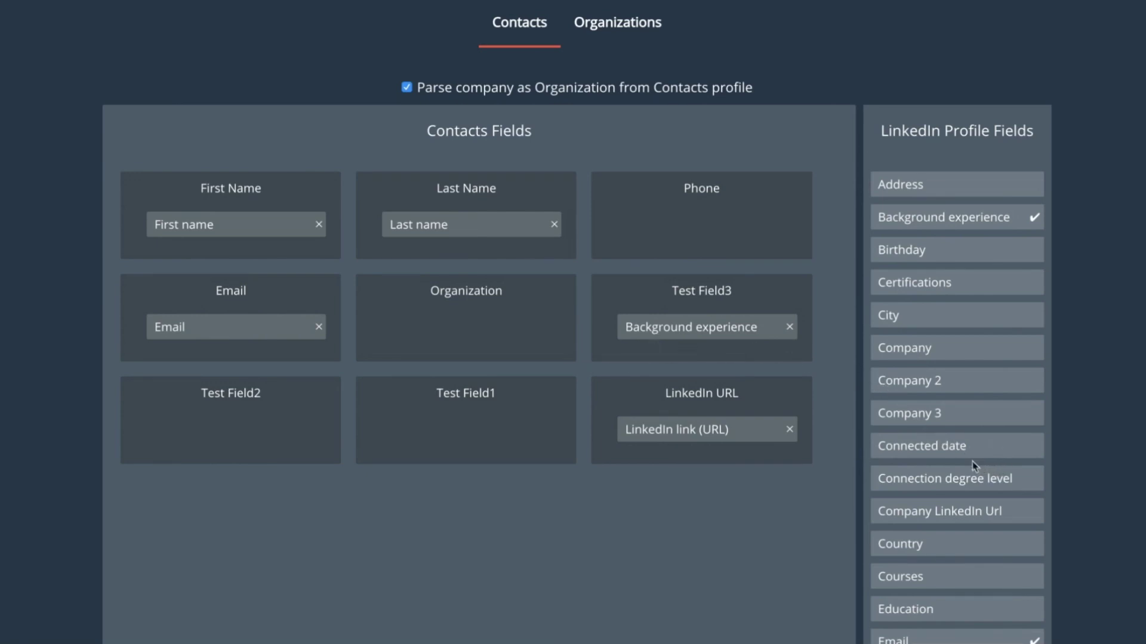
- Try mapping Connected date to Test Field1 and Test Field2, which are rejected as incompatible
left_click_drag(965, 449, 908, 452)
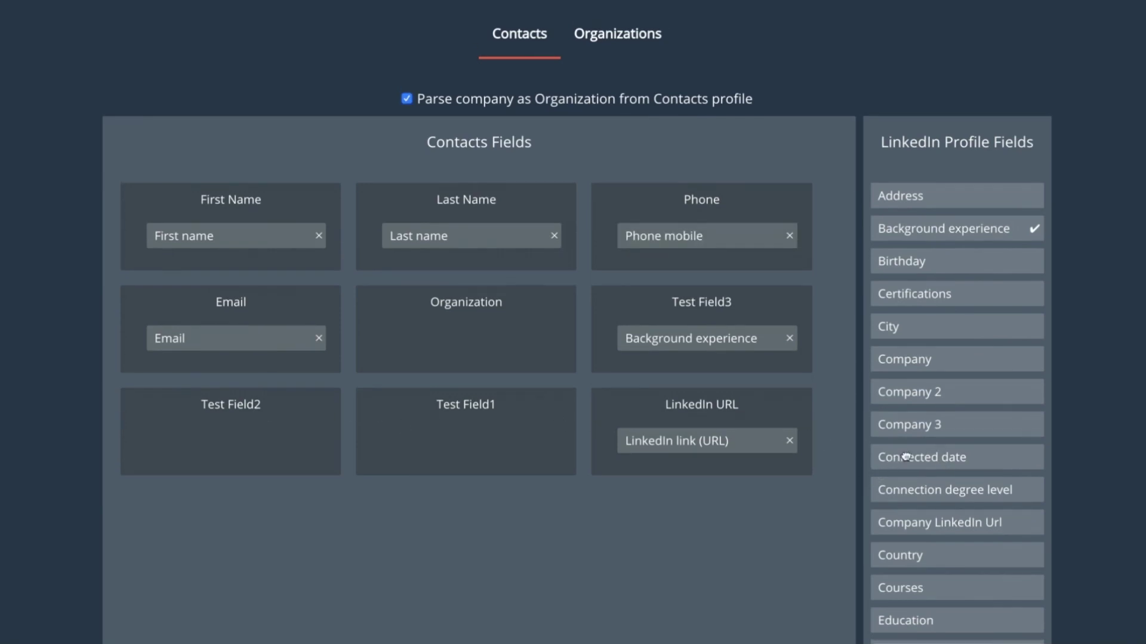
left_click_drag(907, 457, 252, 435)
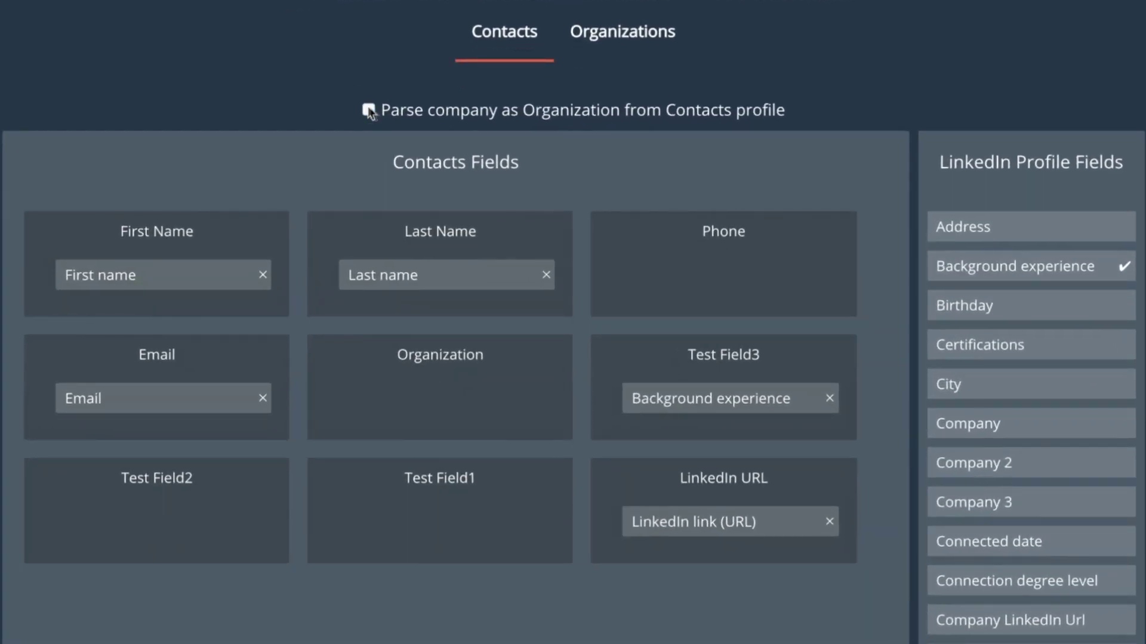
- Turn off 'Parse company as Organization from Contacts profile'
left_click(368, 110)
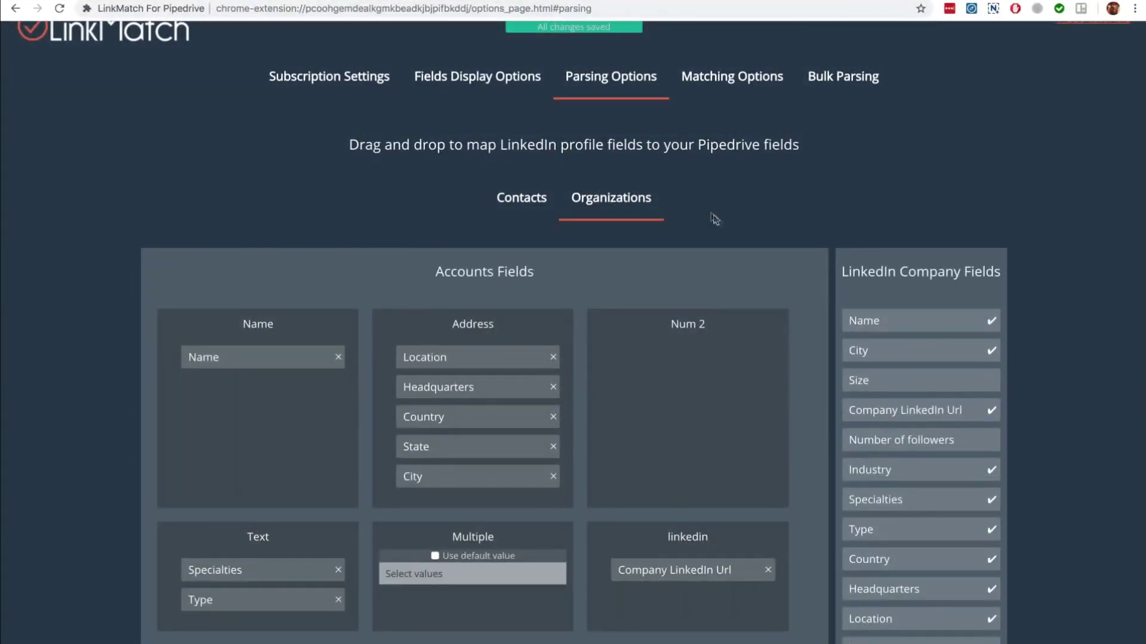
- Map the LinkedIn company Size field to the Num 2 organization field
scroll(724, 233, "down", 4)
scroll(722, 237, "up", 2)
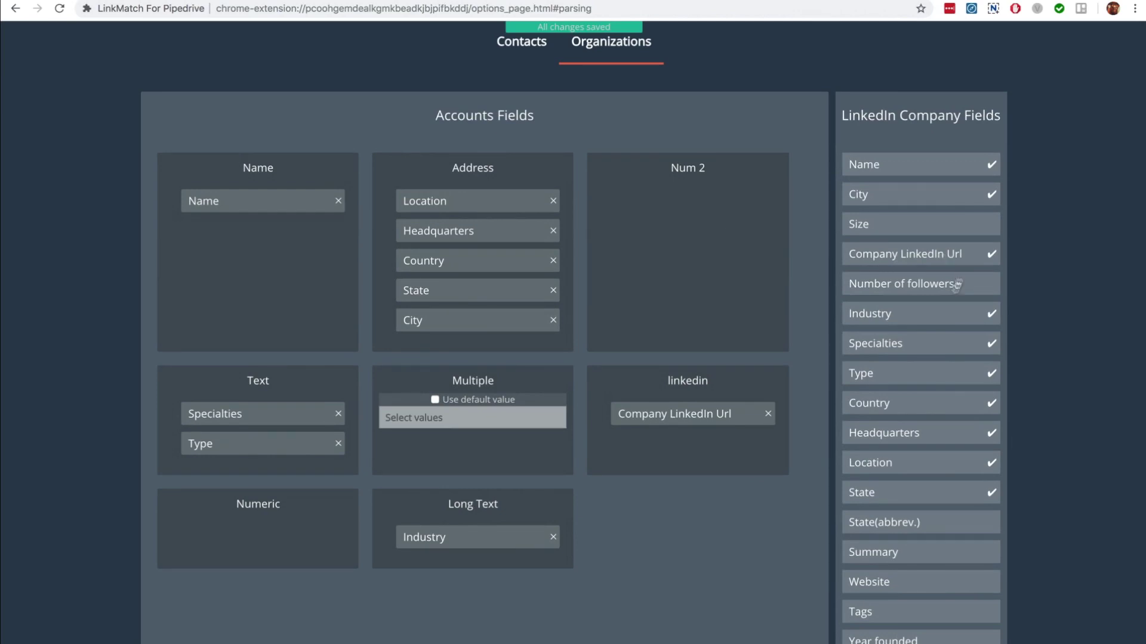
left_click_drag(890, 231, 647, 232)
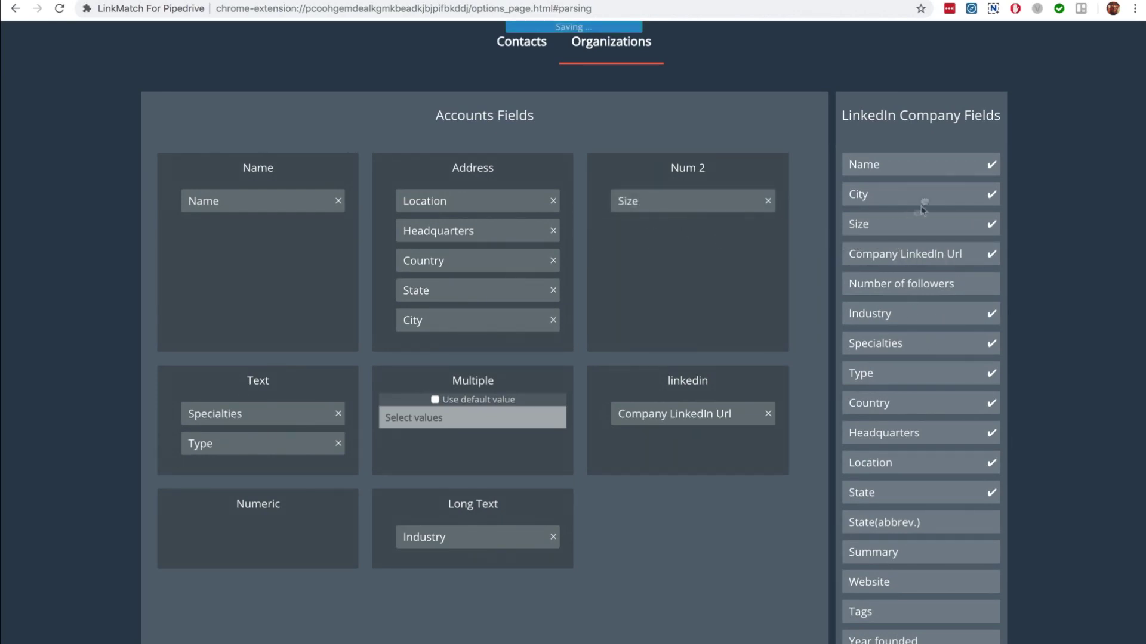
- Move City out of the Address field and into the Text field
scroll(722, 272, "up", 1)
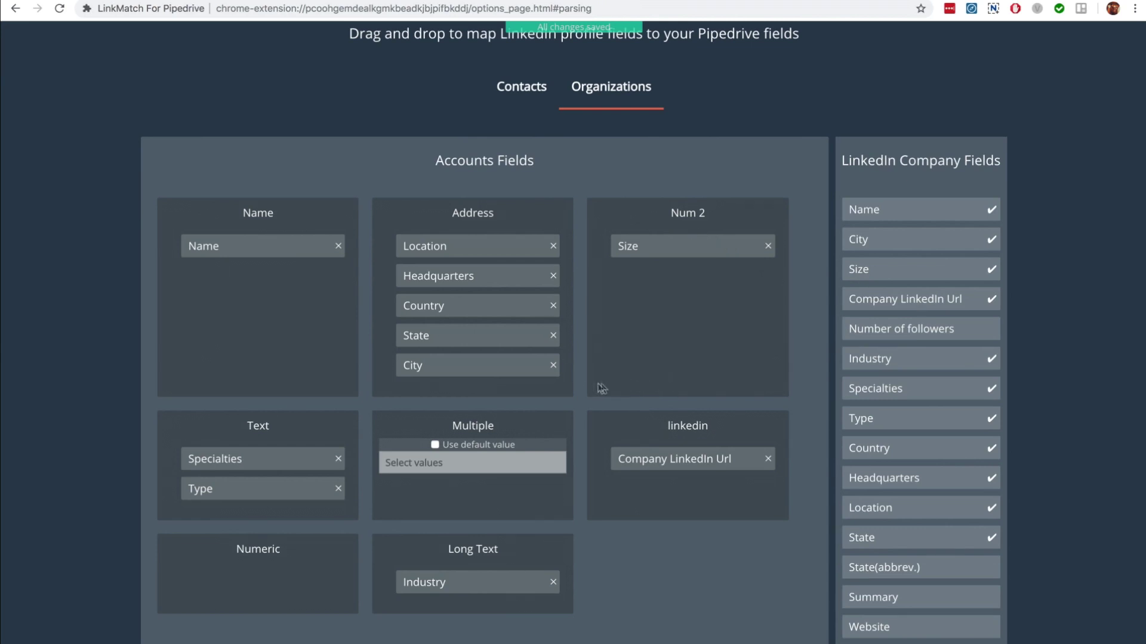
left_click_drag(480, 365, 256, 427)
scroll(225, 333, "down", 2)
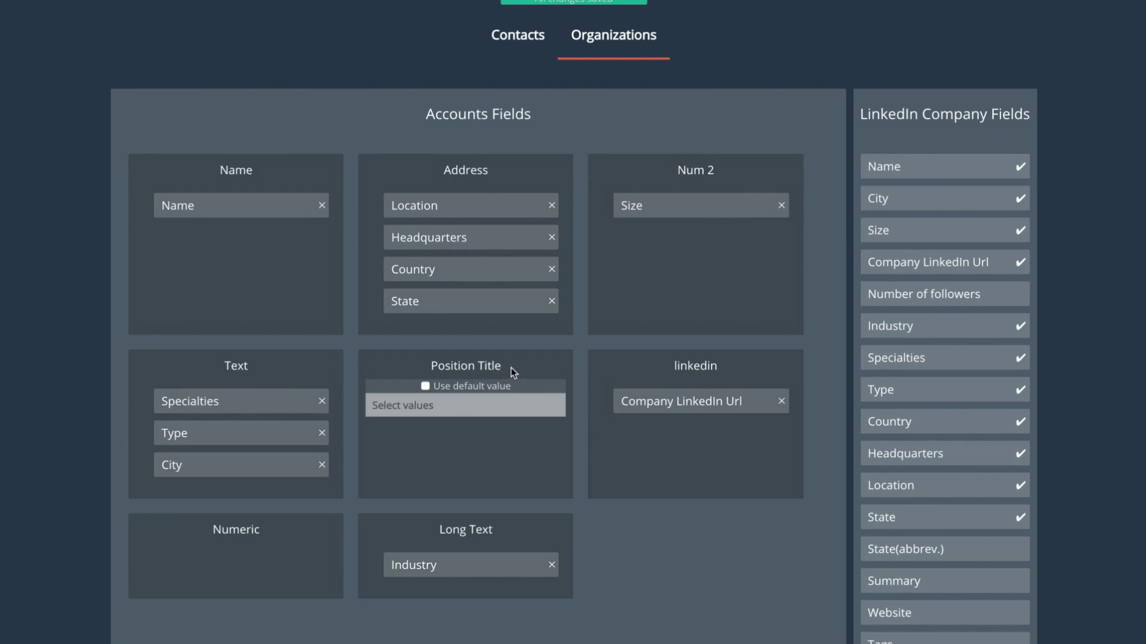
left_click_drag(510, 368, 418, 366)
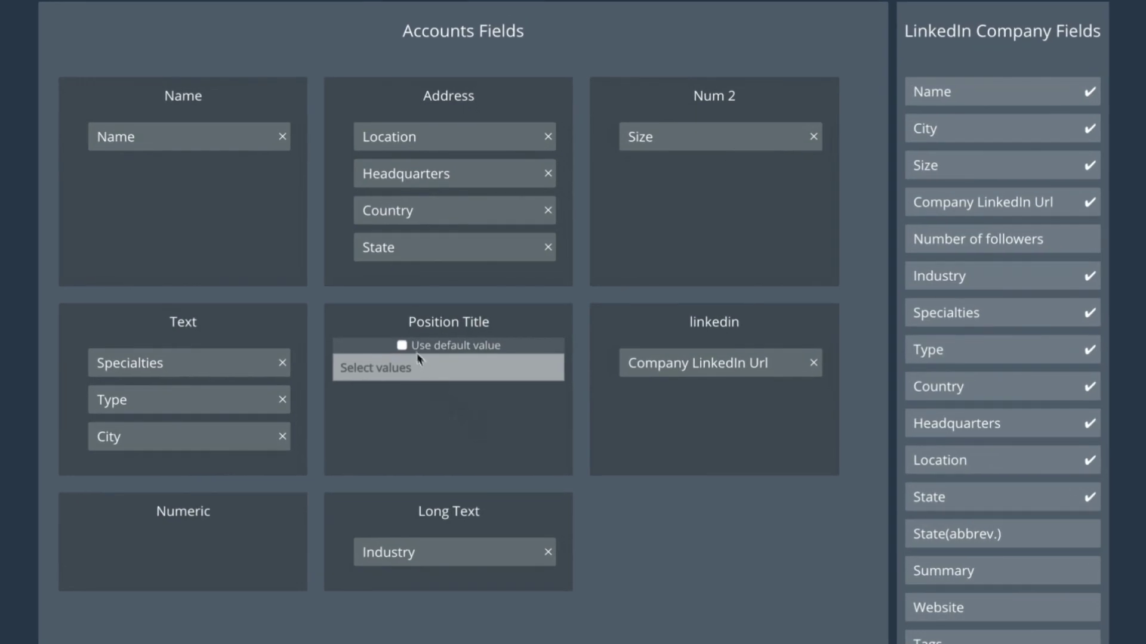
- Make Accountant the Position Title default instead of Java Developer, with Use default value off
left_click(402, 345)
left_click(448, 365)
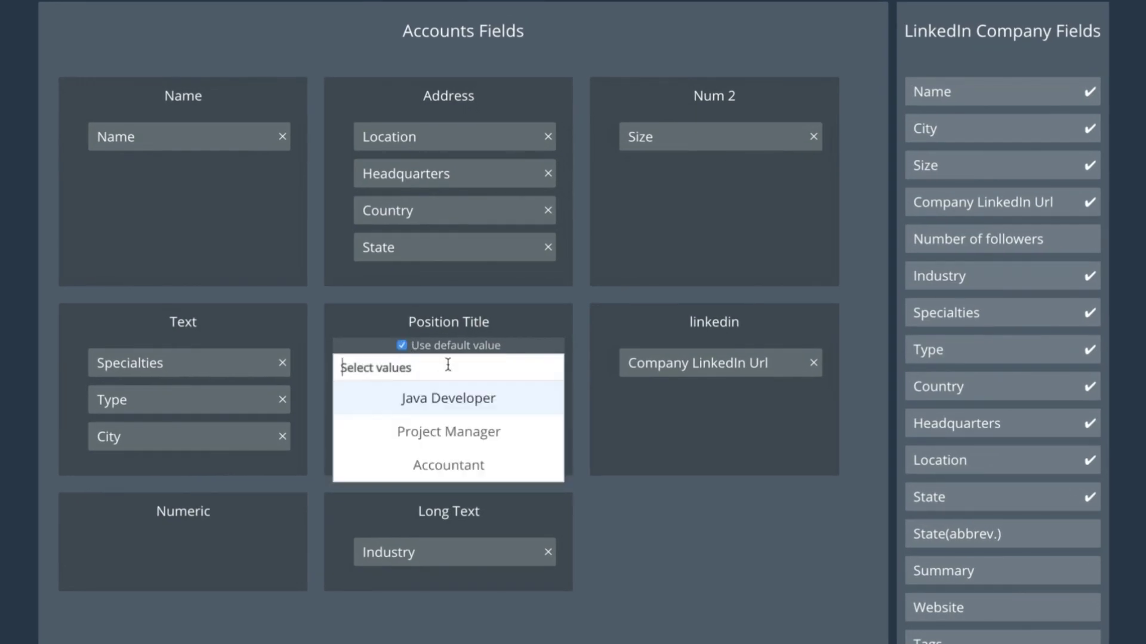
left_click(458, 407)
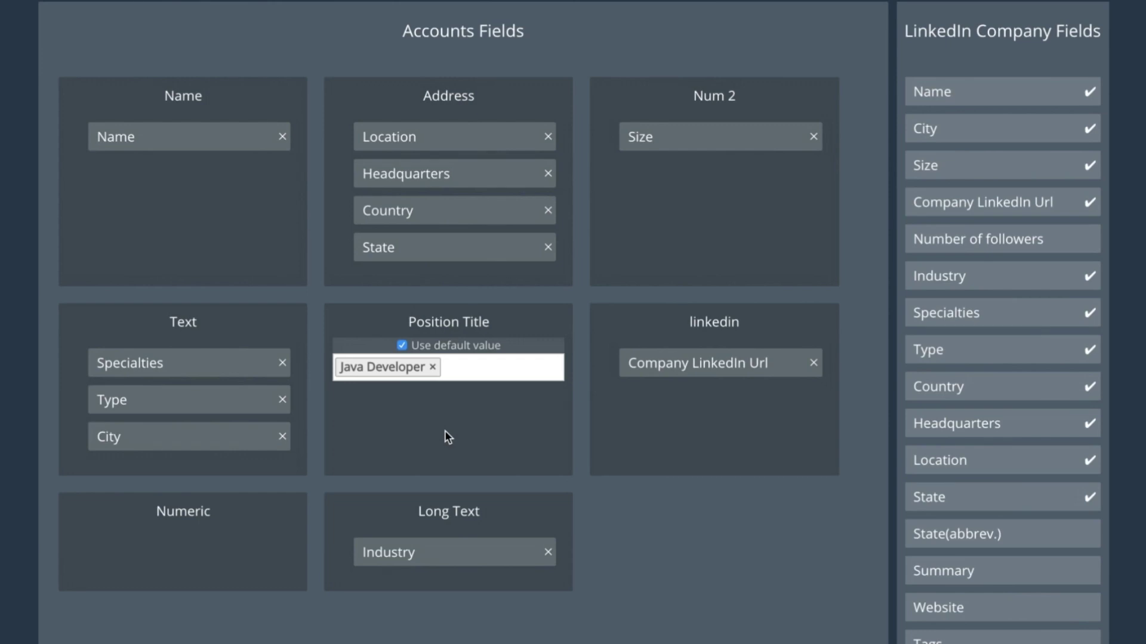
left_click(433, 367)
left_click(418, 368)
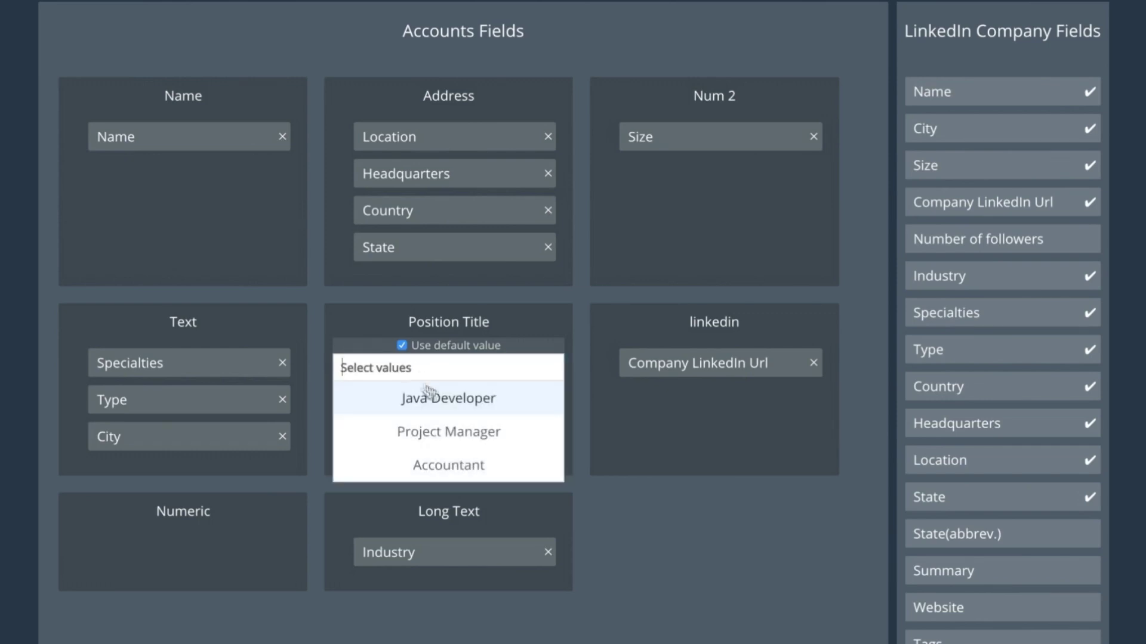
left_click(488, 469)
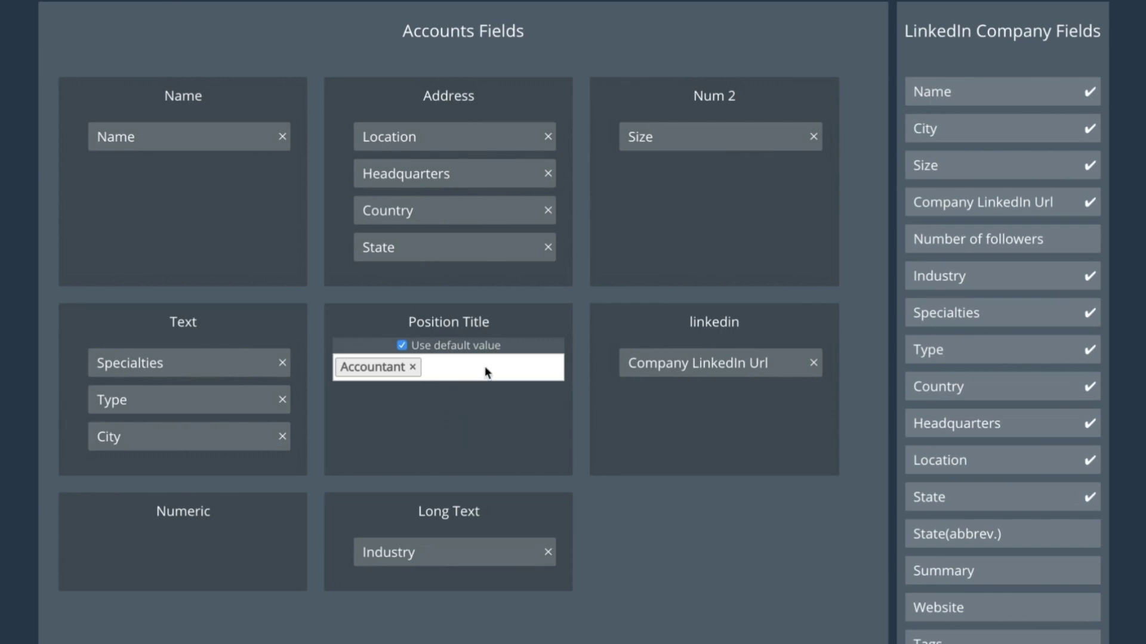
left_click(402, 346)
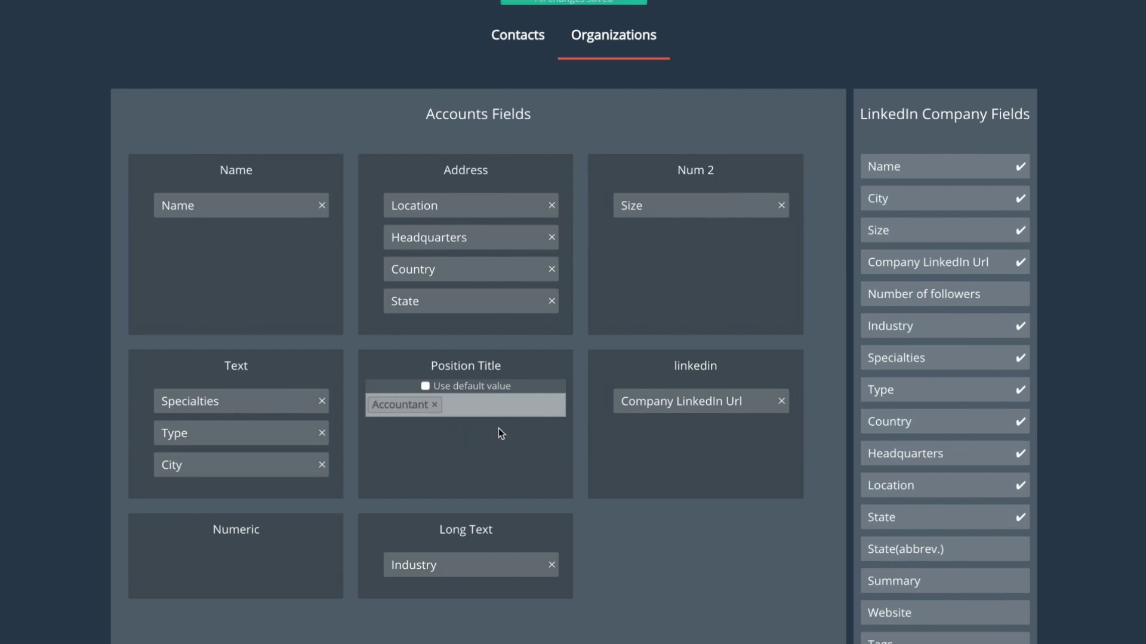
- Switch to the Contacts mappings and back to the Organizations mappings
scroll(499, 428, "up", 1)
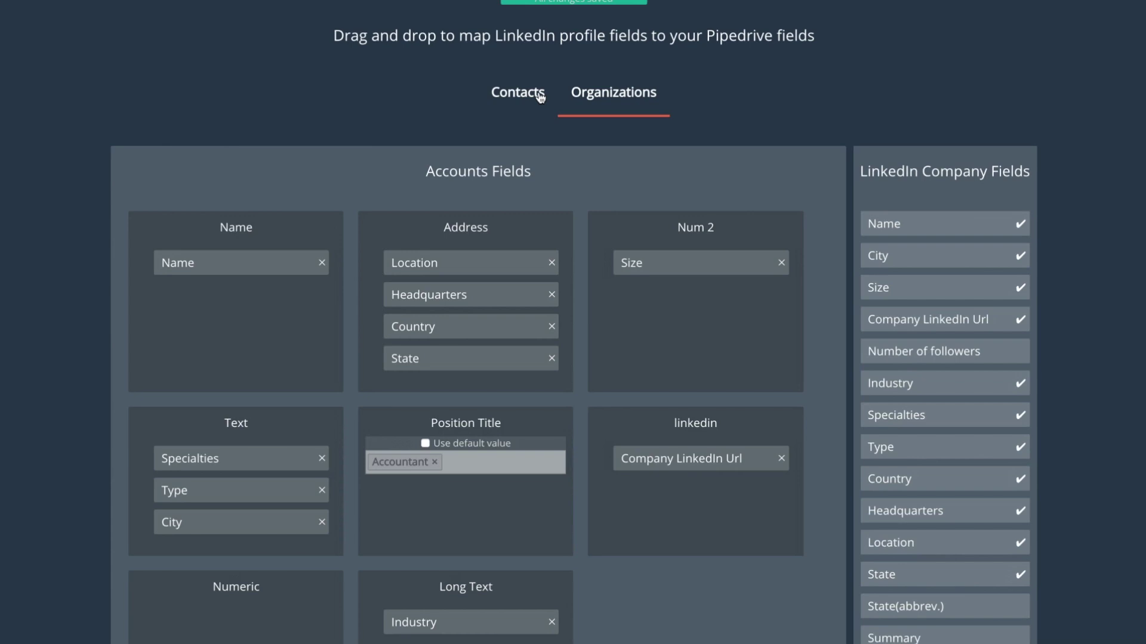
left_click(516, 93)
left_click(620, 93)
scroll(707, 573, "down", 1)
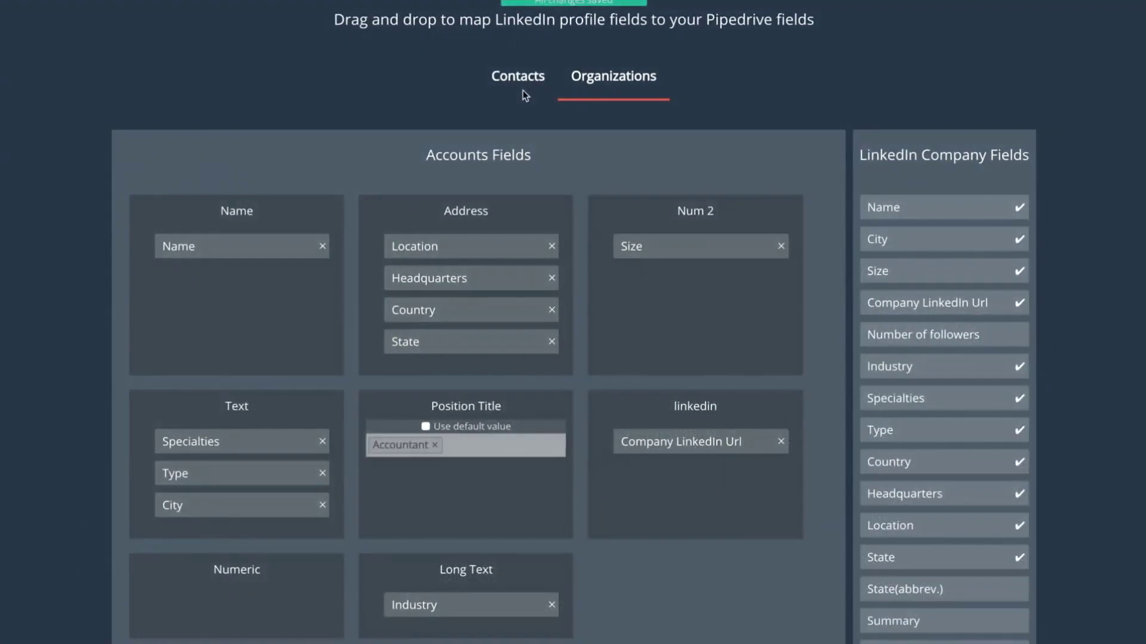
- On the Contacts tab, map the LinkedIn link (URL) profile field to the LinkedIn URL field
left_click(519, 76)
scroll(723, 435, "down", 1)
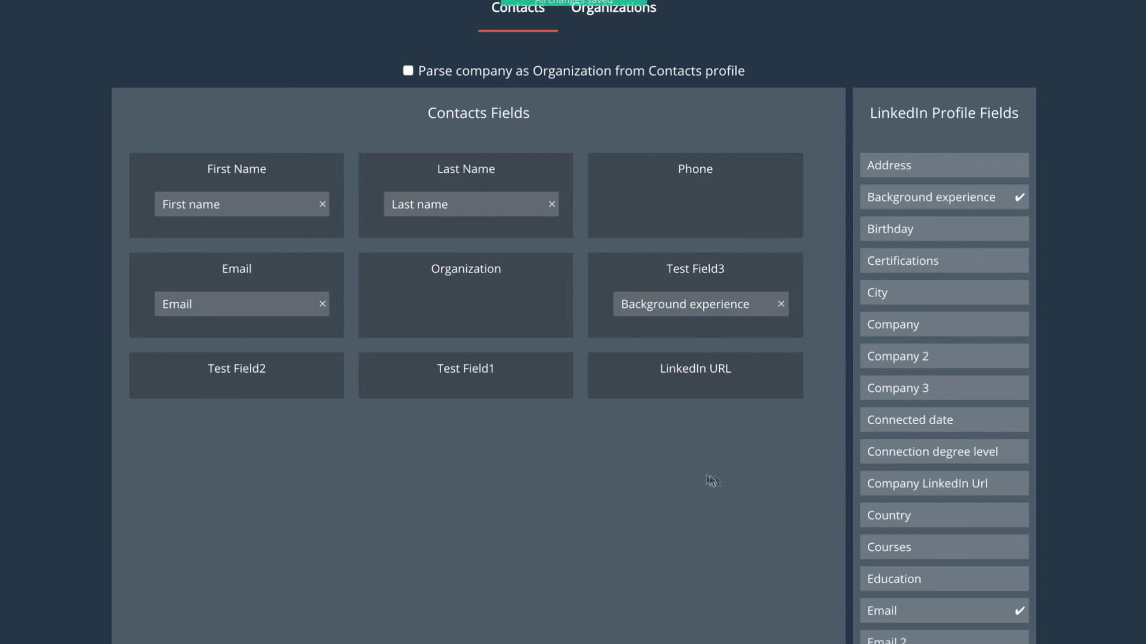
scroll(791, 474, "down", 7)
scroll(791, 474, "down", 3)
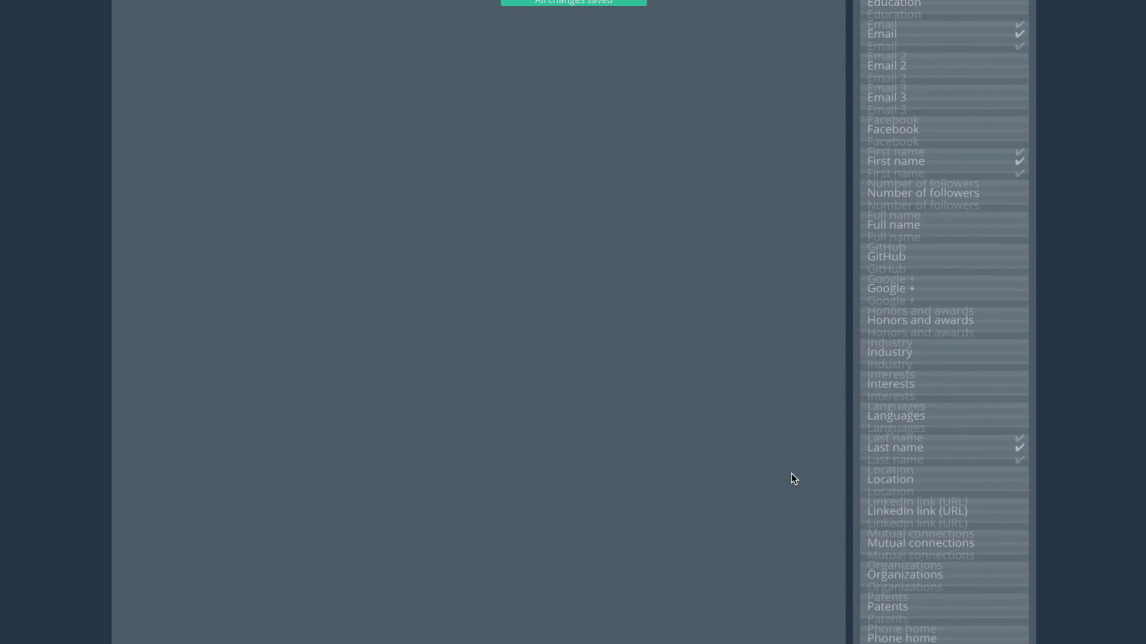
left_click(928, 459)
left_click_drag(928, 459, 670, 371)
scroll(703, 235, "up", 10)
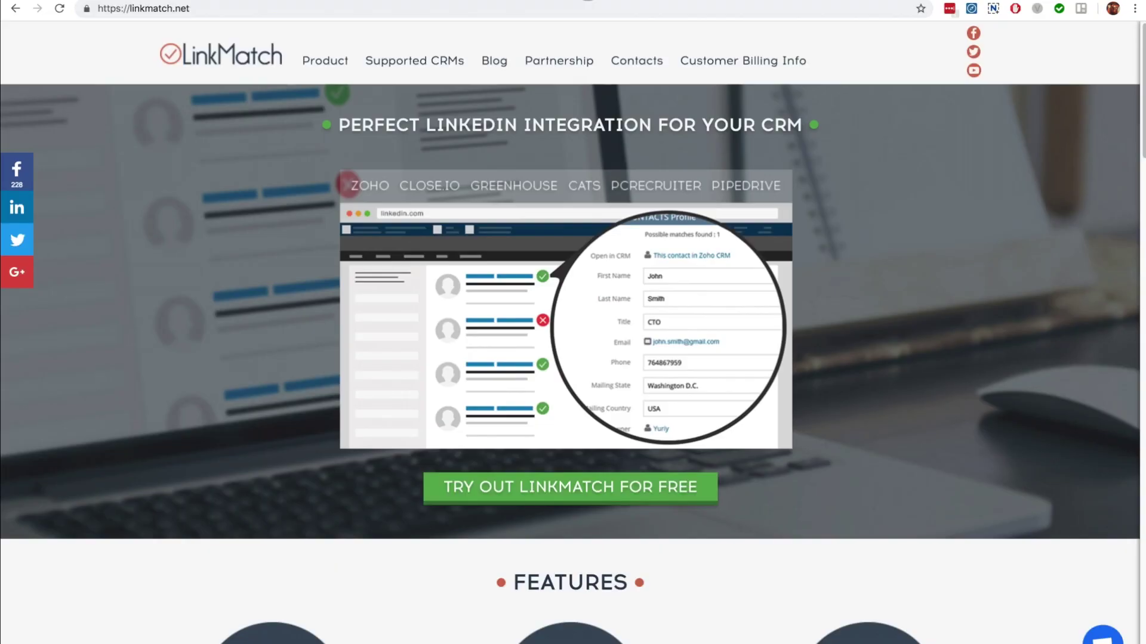
- Scroll linkmatch.net down to the Consulting section and open the support chat
scroll(904, 251, "down", 20)
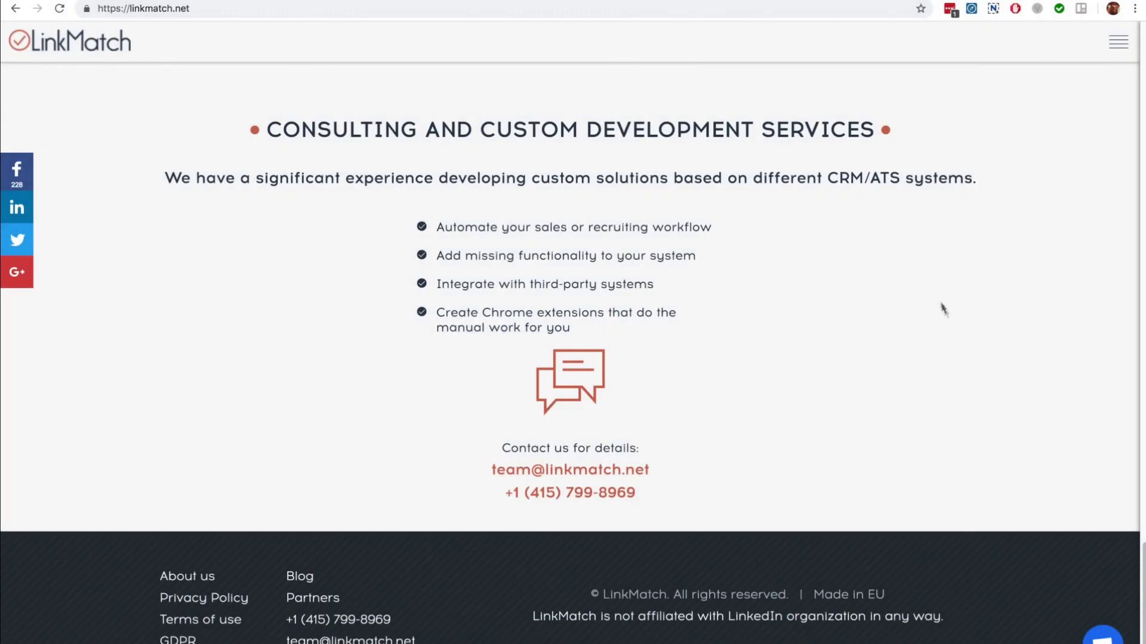
left_click(1102, 636)
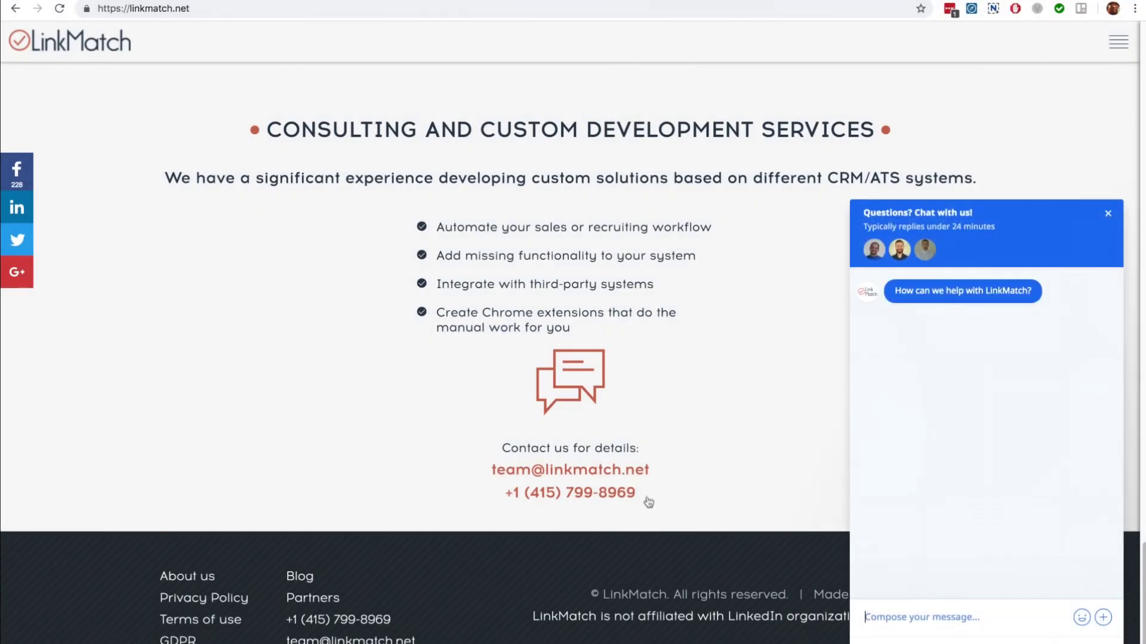